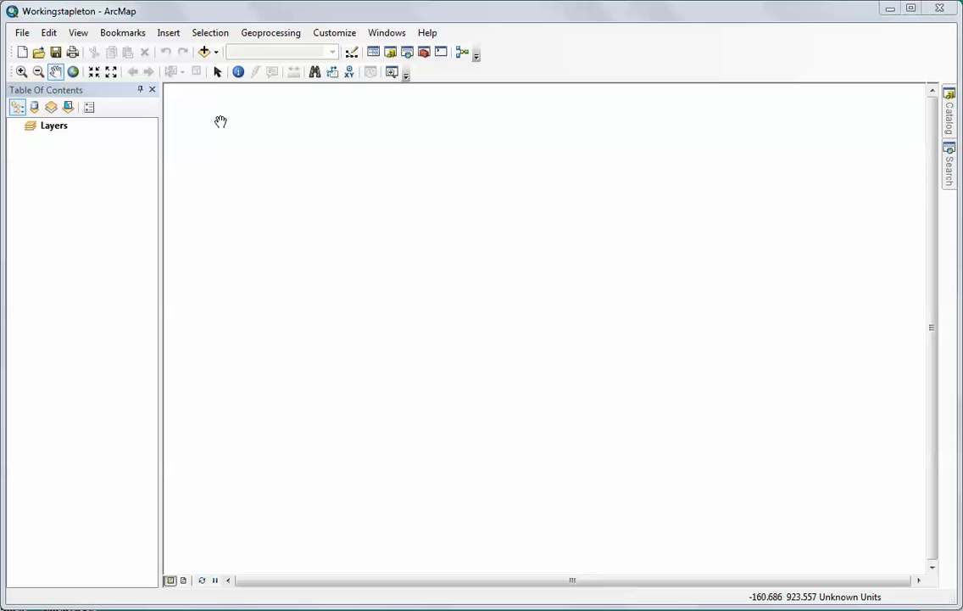
Step: Add SampleLocations.csv from the AdvGISSpring1 folder to the map and view its 11 sites
click(204, 53)
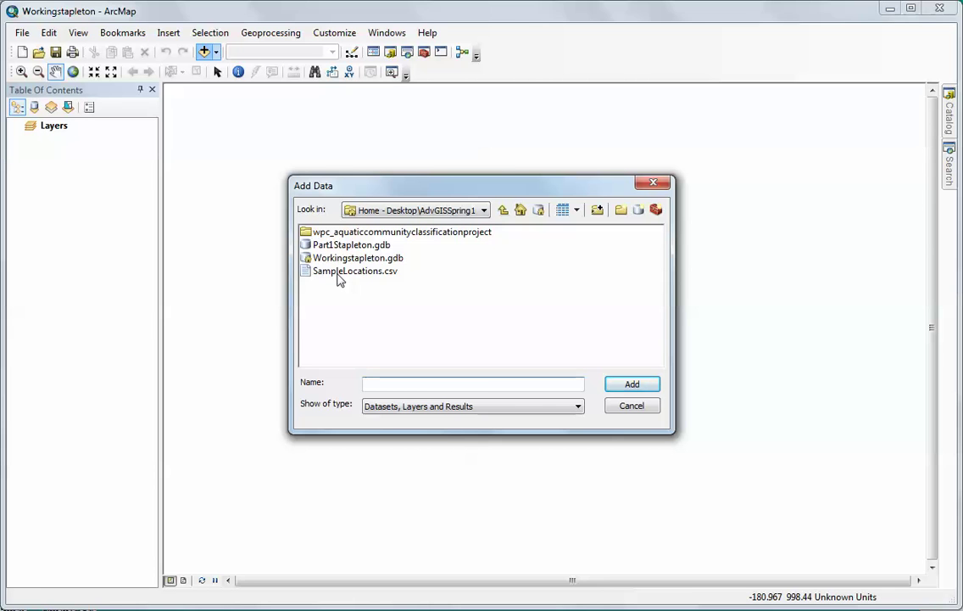
click(337, 272)
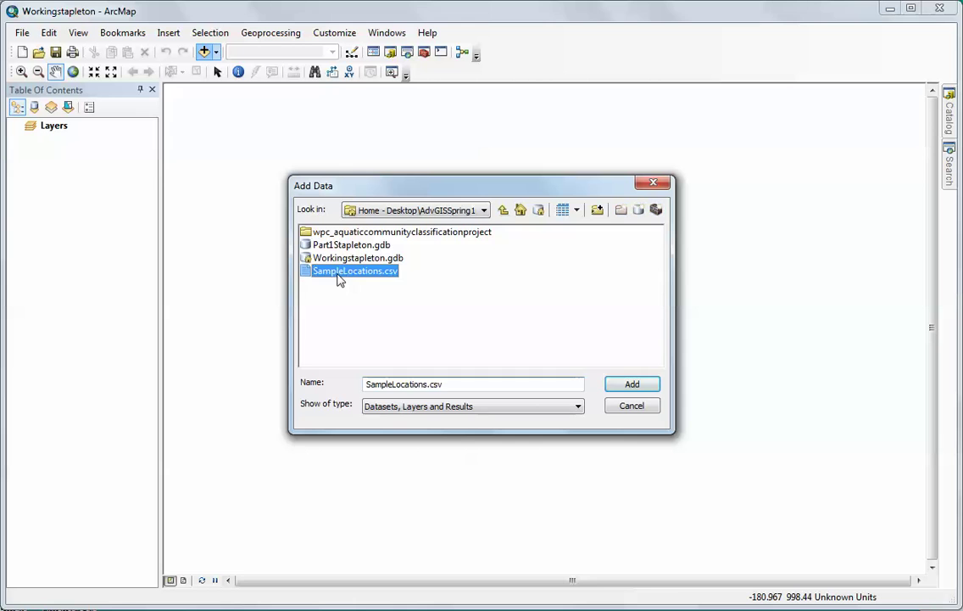
click(632, 384)
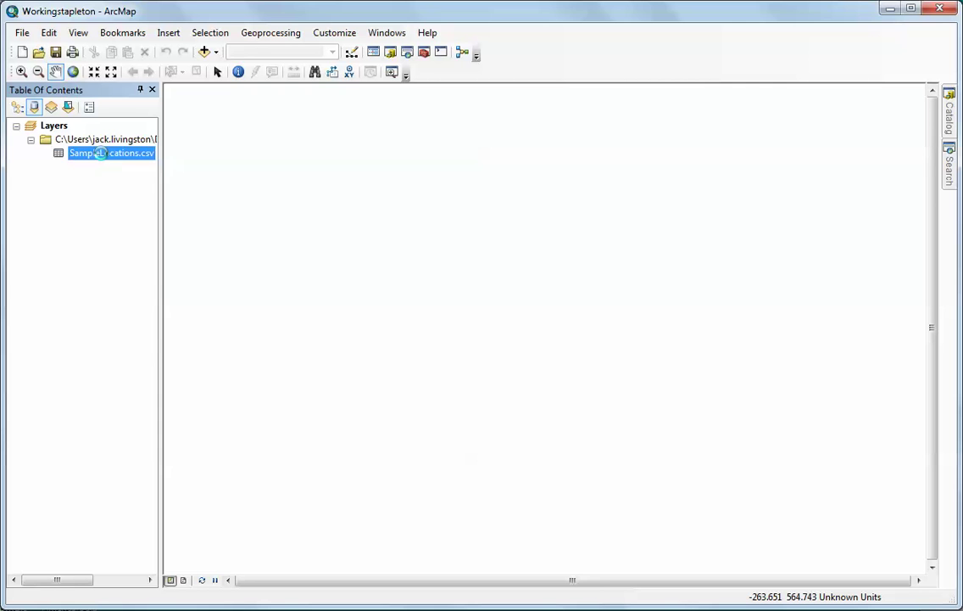
right_click(103, 157)
click(133, 163)
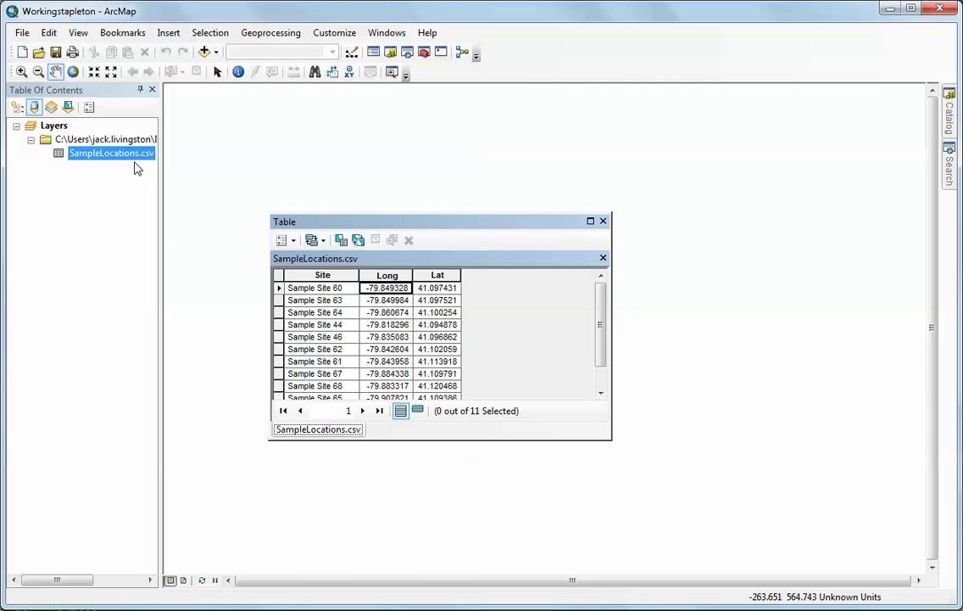
click(603, 222)
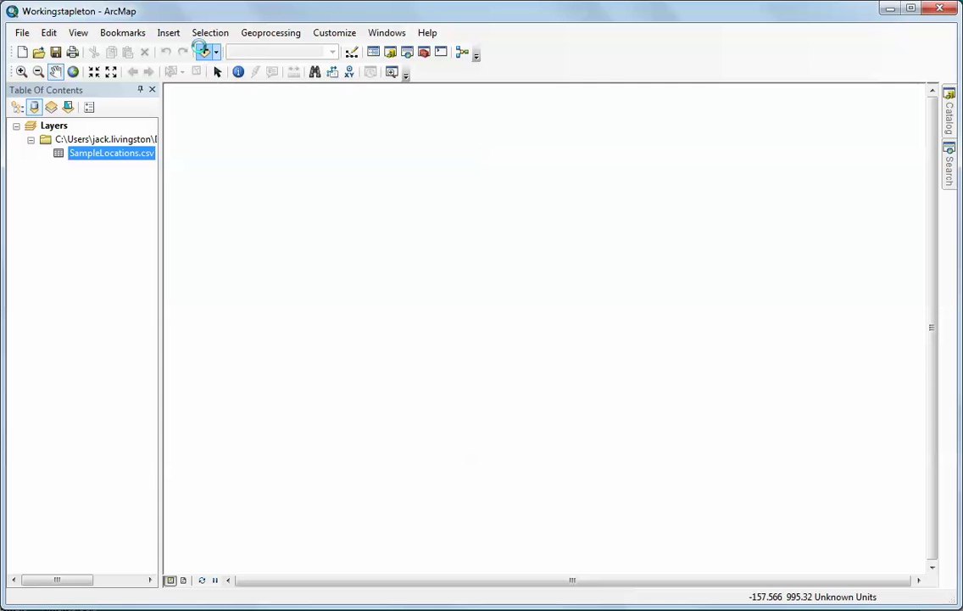
click(204, 51)
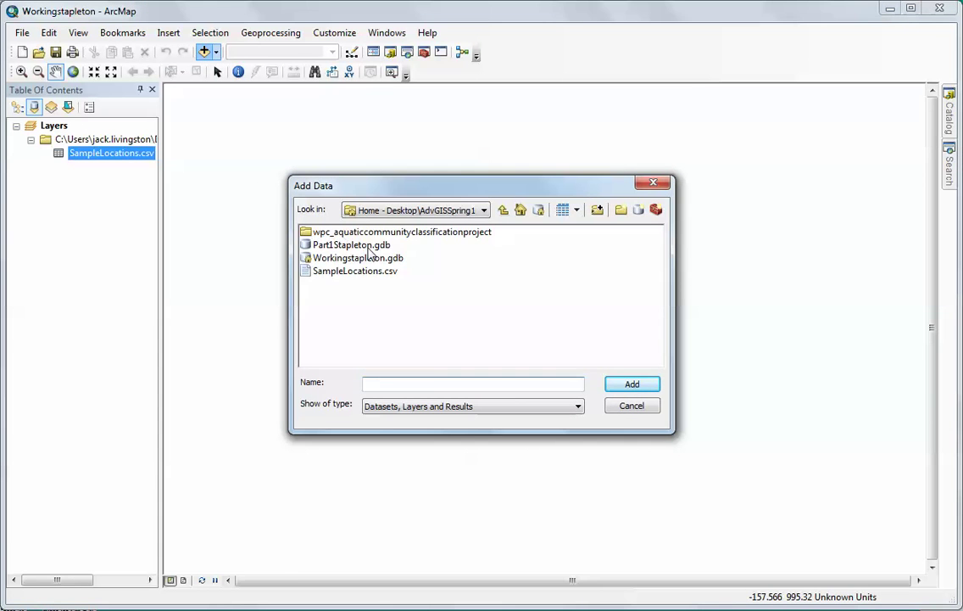
Step: Add the SamplelocationsWGS84 table from Part1Stapleton.gdb, then reselect SampleLocations.csv
double_click(368, 245)
click(352, 235)
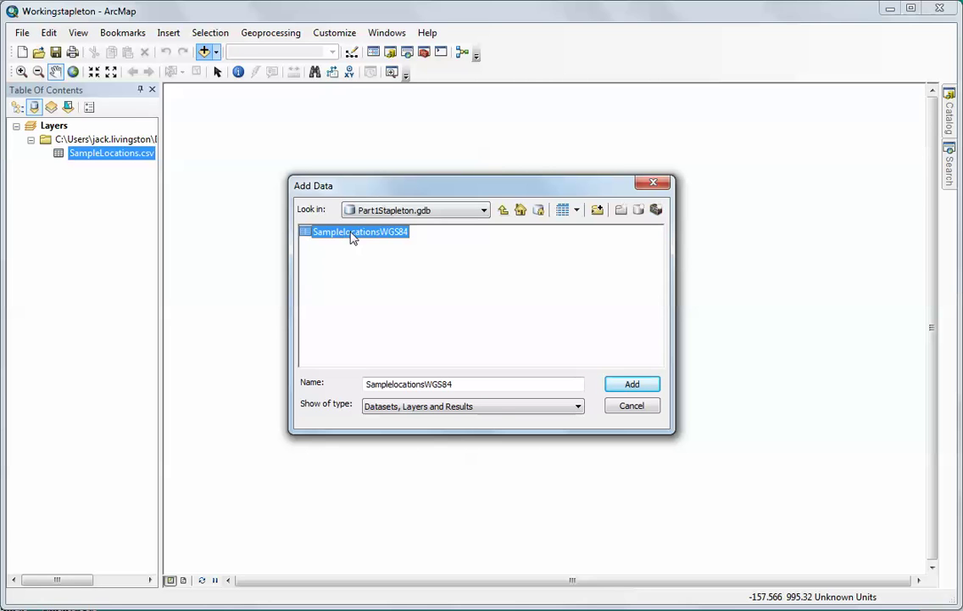
click(632, 386)
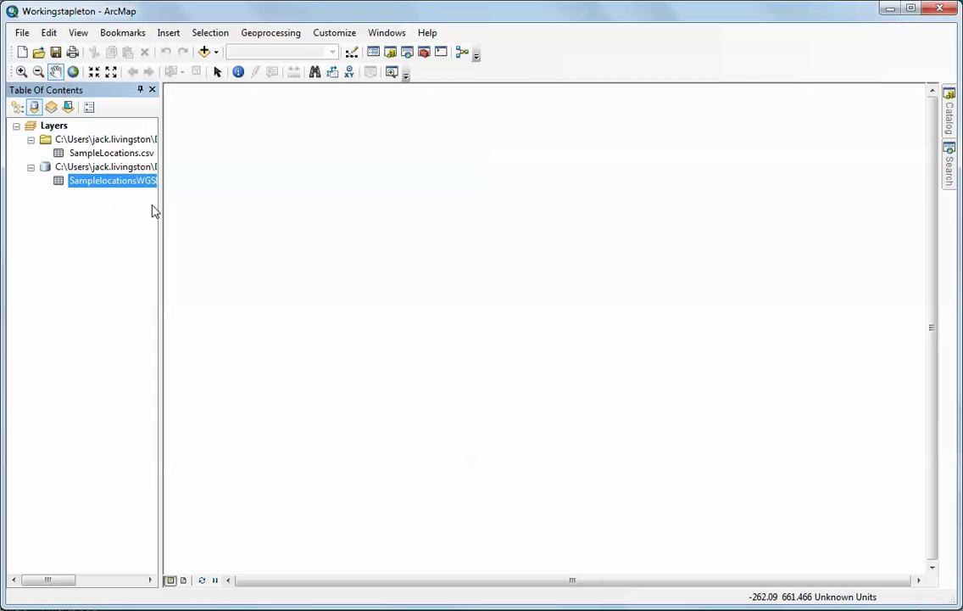
click(92, 222)
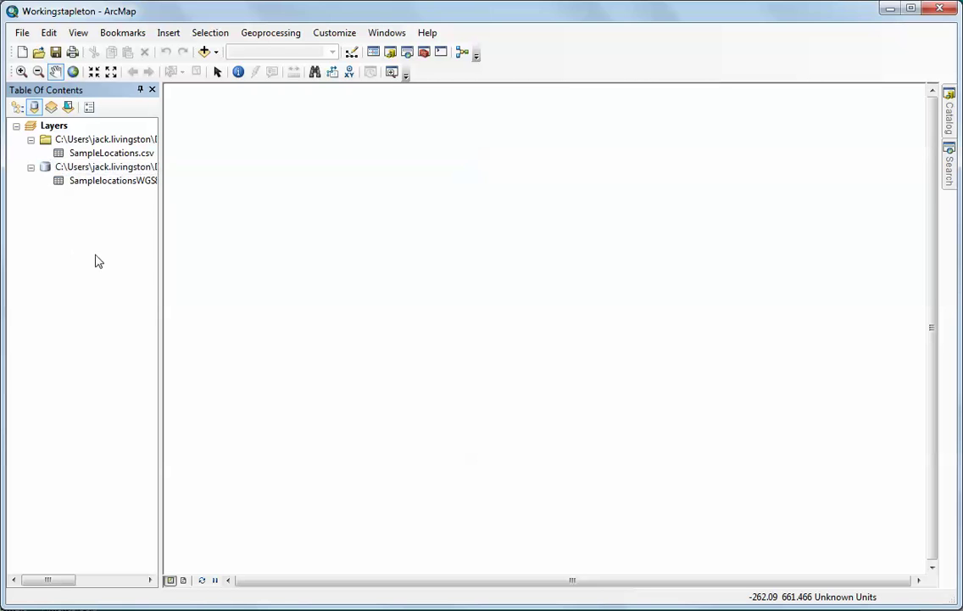
click(117, 157)
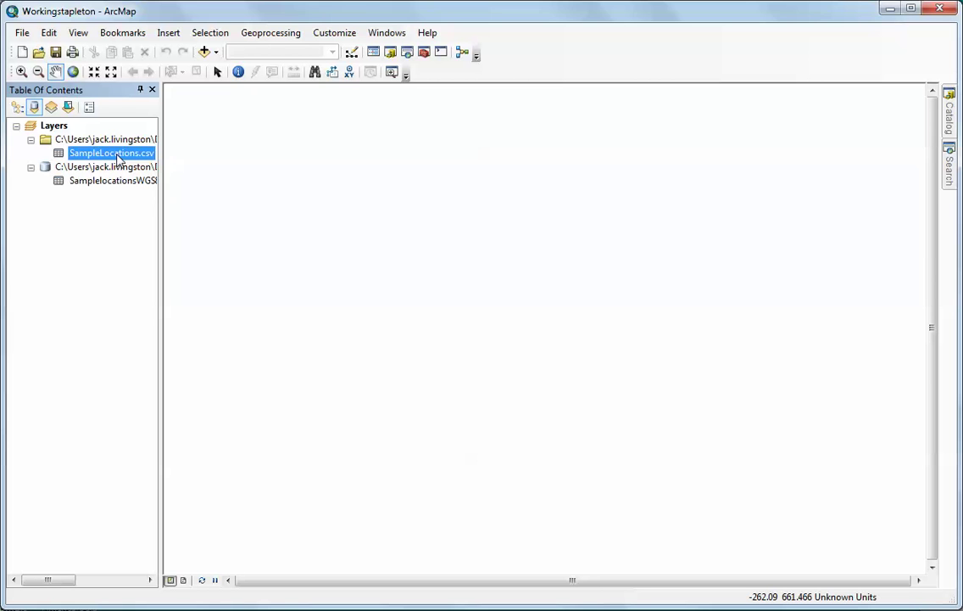
Step: Set up Display XY Data for SampleLocations.csv with X Long and Y Lat, then edit its coordinate system
right_click(119, 161)
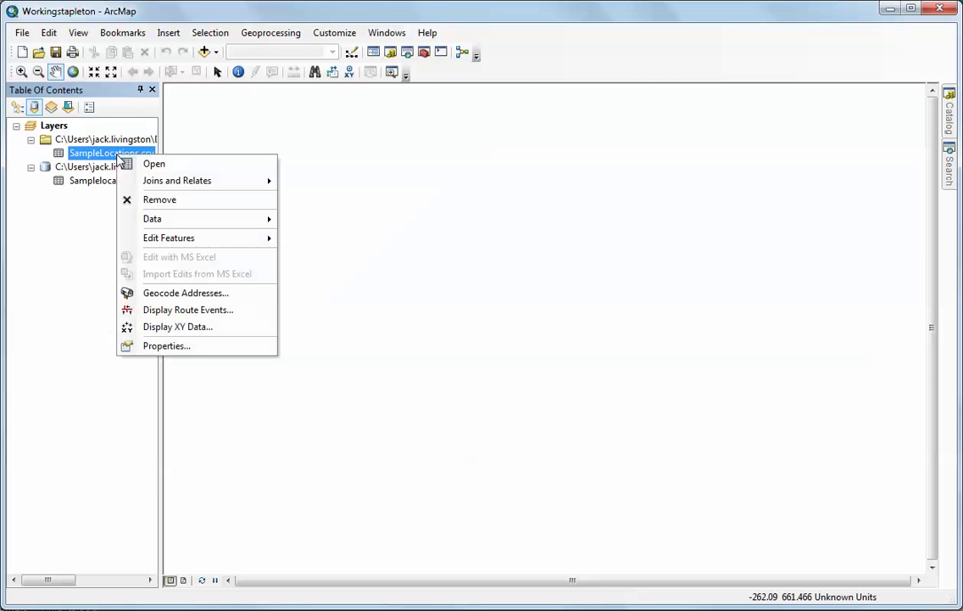
click(189, 327)
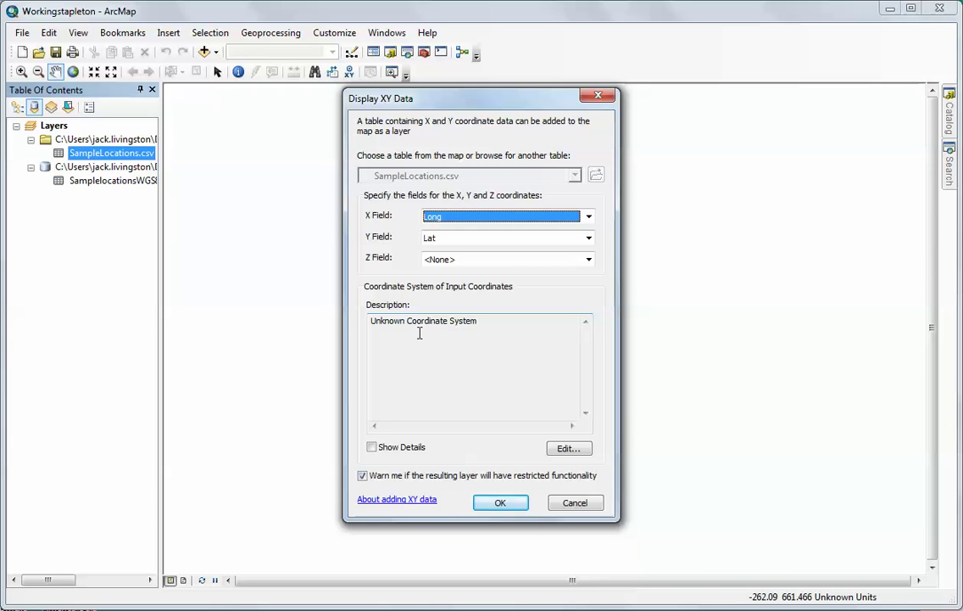
click(566, 448)
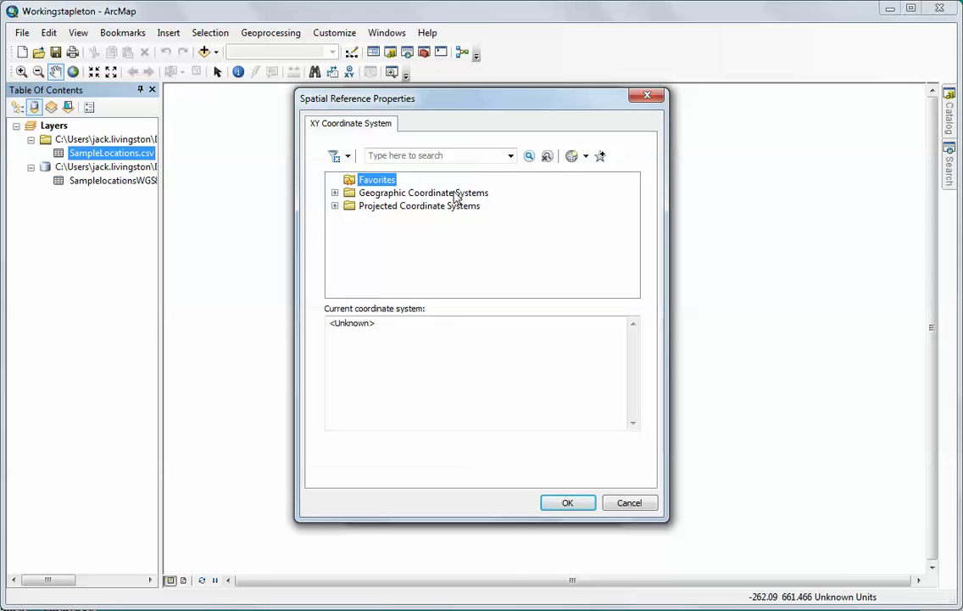
Step: Choose Geographic > World > WGS 1984 as the XY coordinate system and create the point layer
click(454, 195)
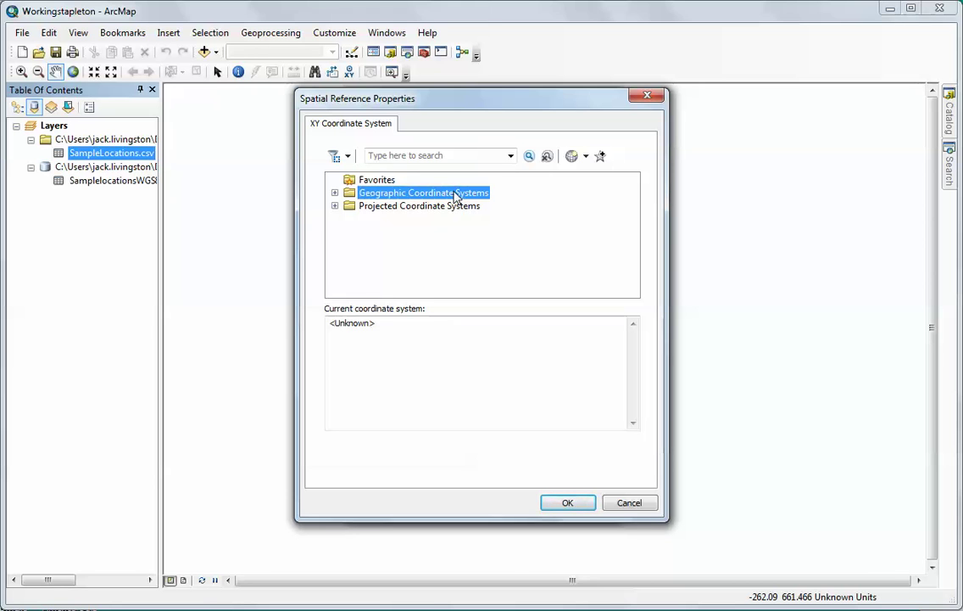
click(335, 195)
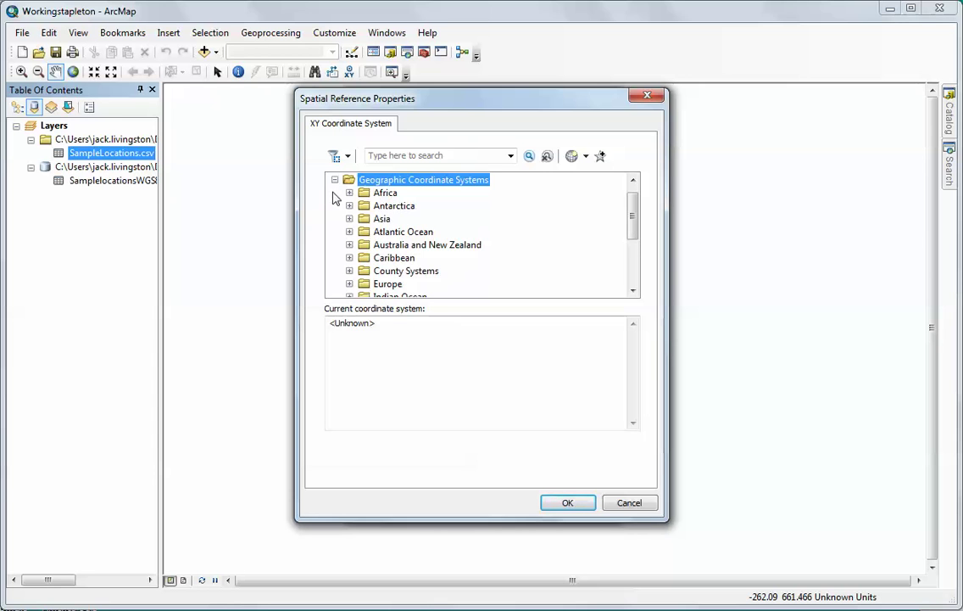
drag(636, 238, 634, 272)
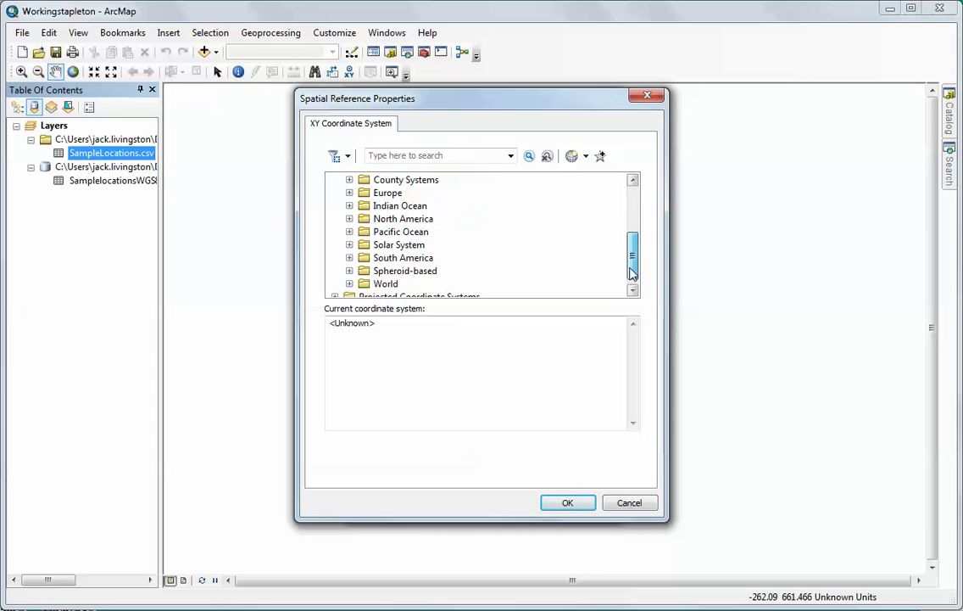
click(349, 283)
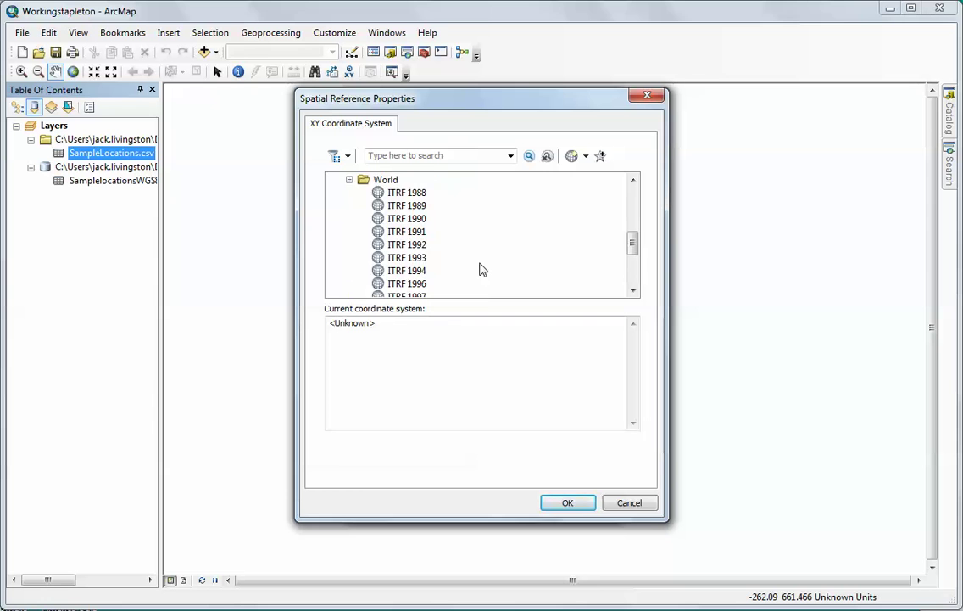
drag(636, 245, 632, 270)
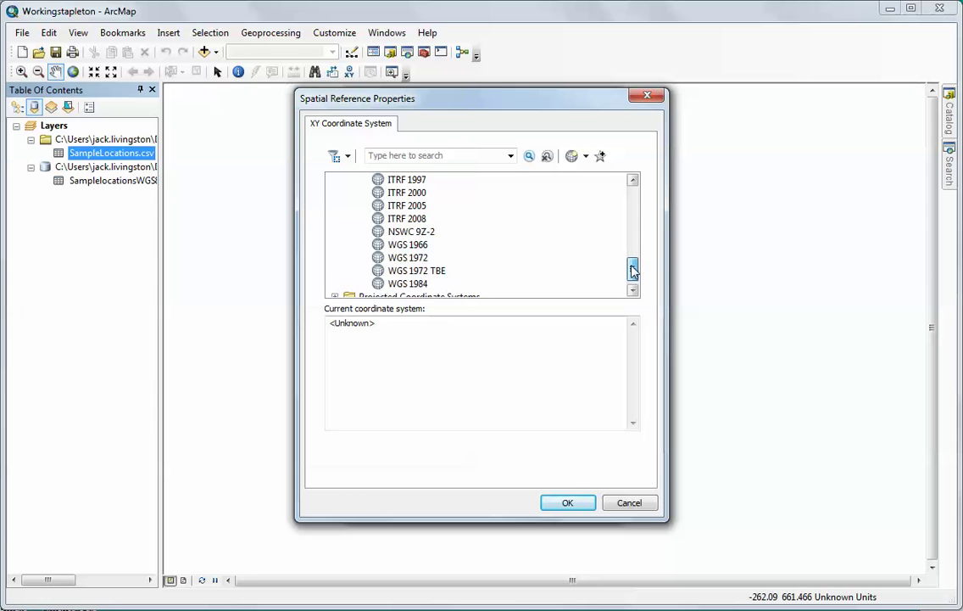
click(409, 285)
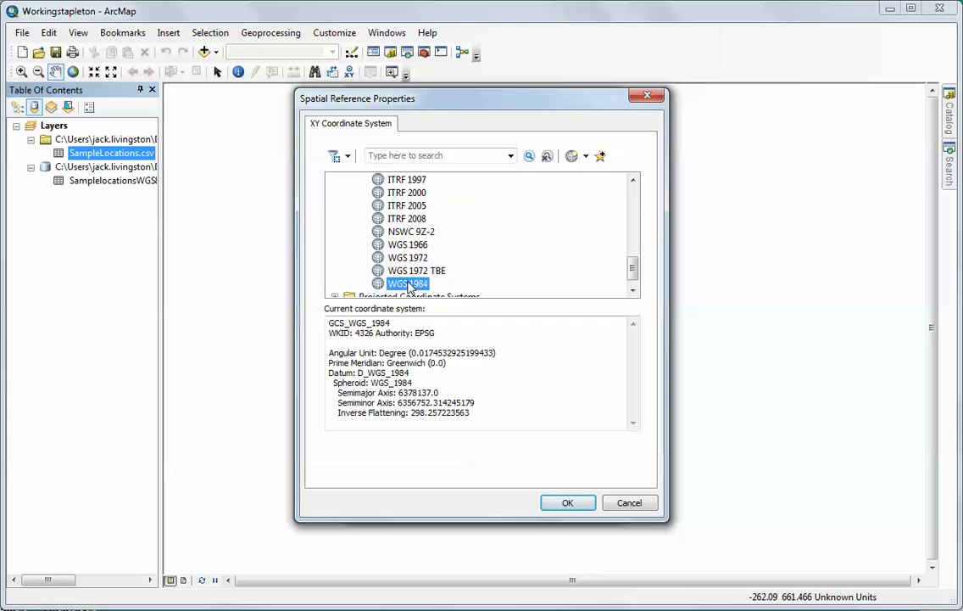
click(572, 504)
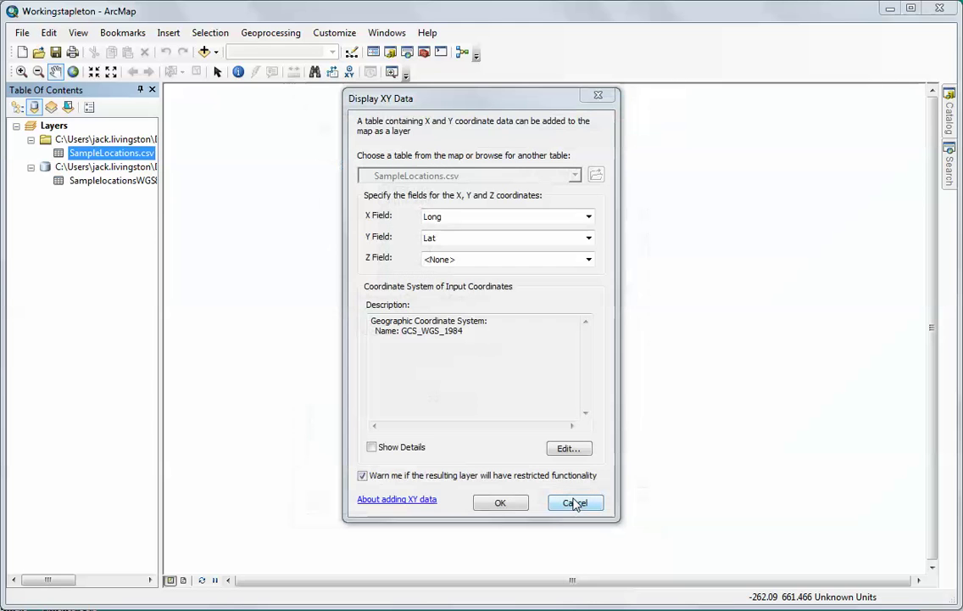
click(509, 501)
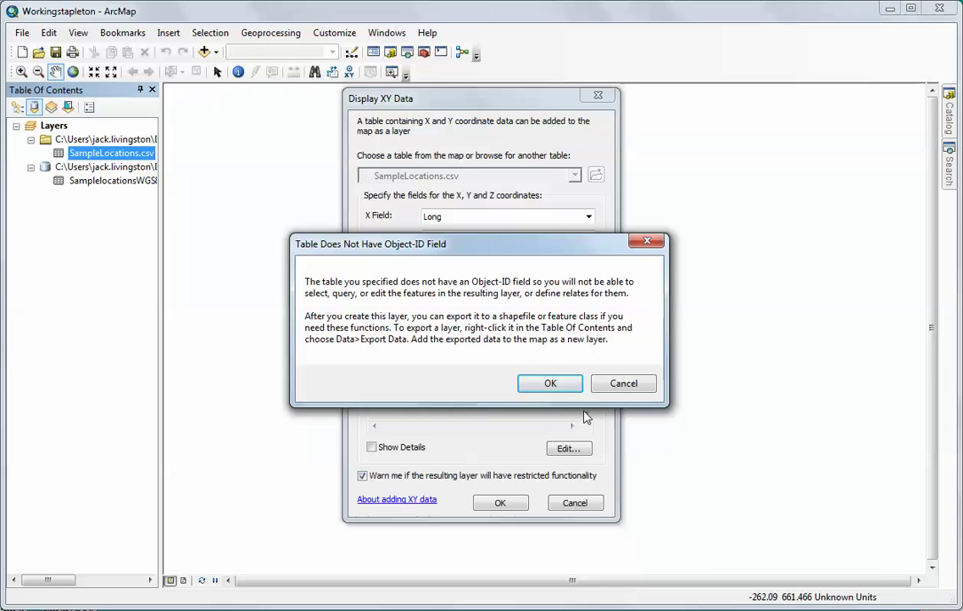
Step: Accept the missing Object-ID warning so the 11 sample points plot on the map
click(550, 384)
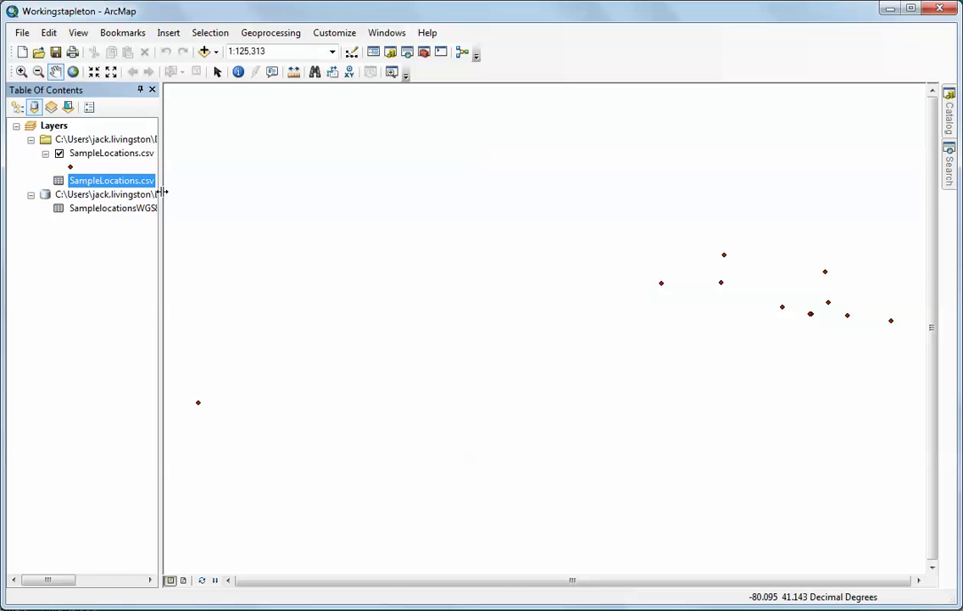
right_click(54, 126)
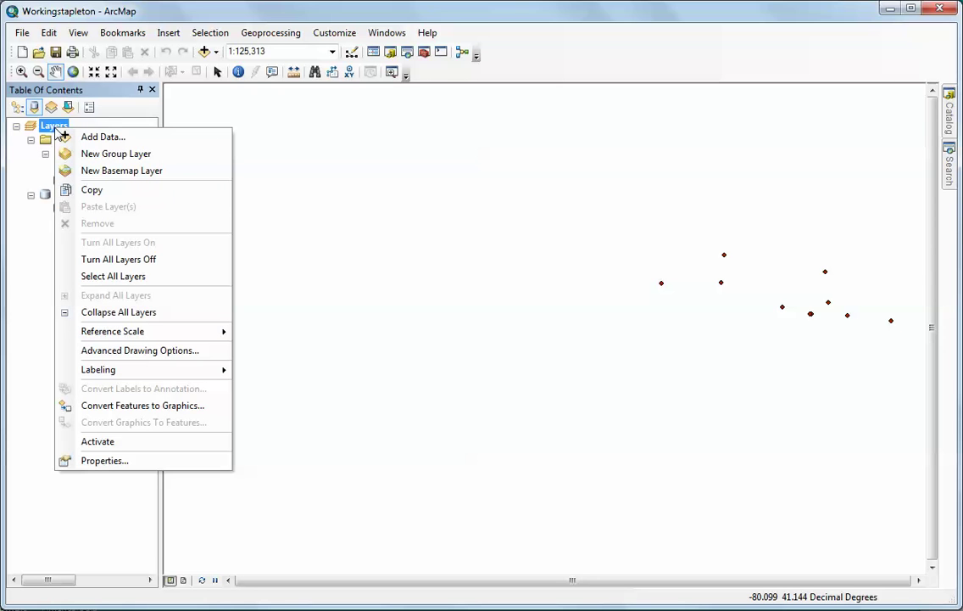
Step: Check that the data frame's coordinate system is GCS_WGS_1984 and keep it
click(100, 466)
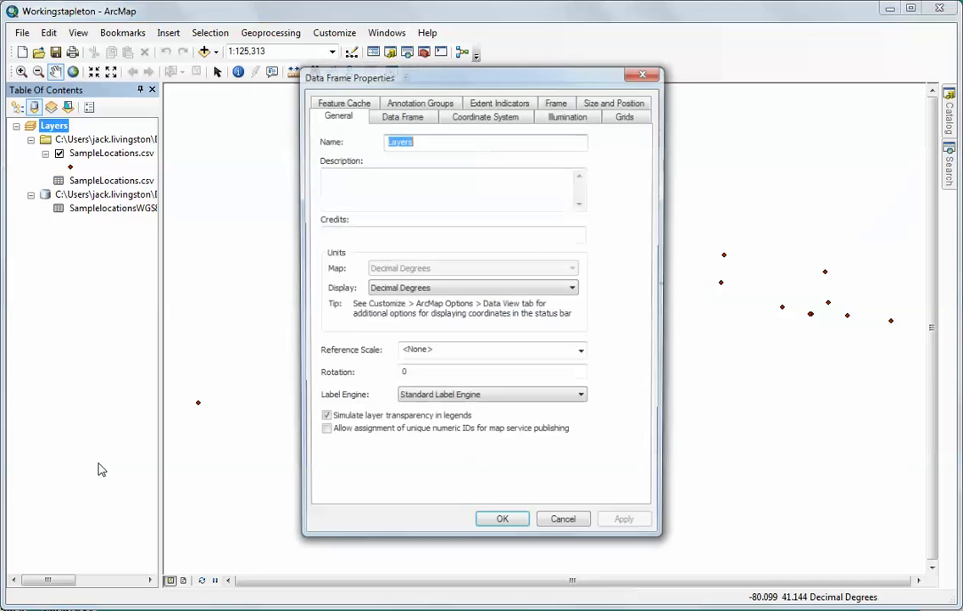
click(477, 115)
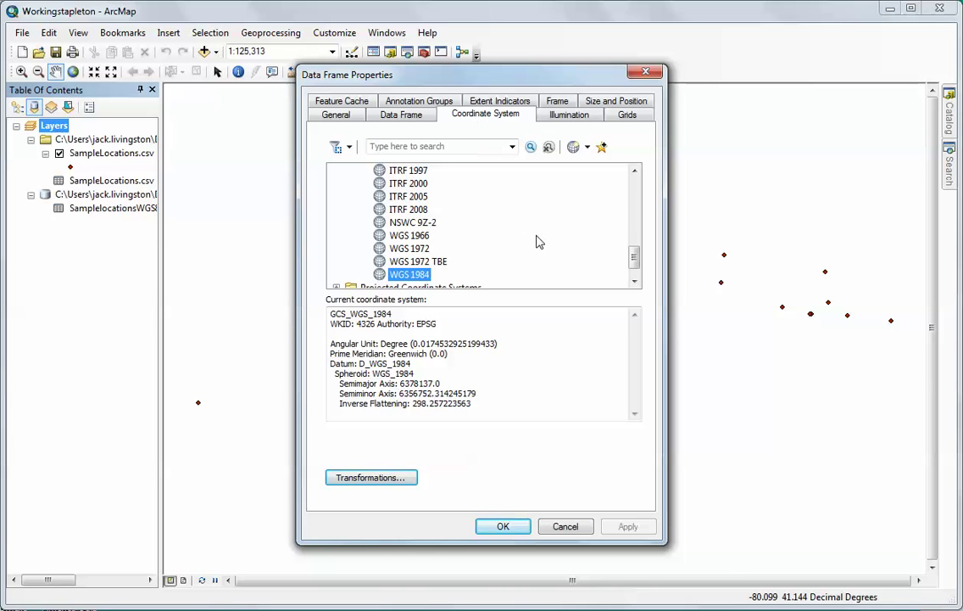
click(501, 526)
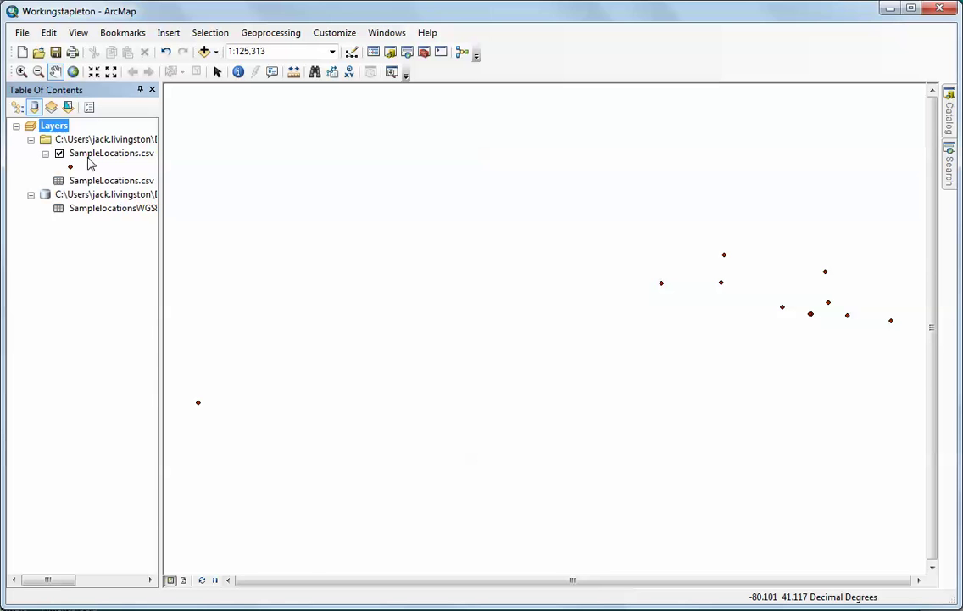
Step: Export the SampleLocations.csv points as SamplinglocationsWGS84csv in Workingstapleton.gdb
right_click(91, 161)
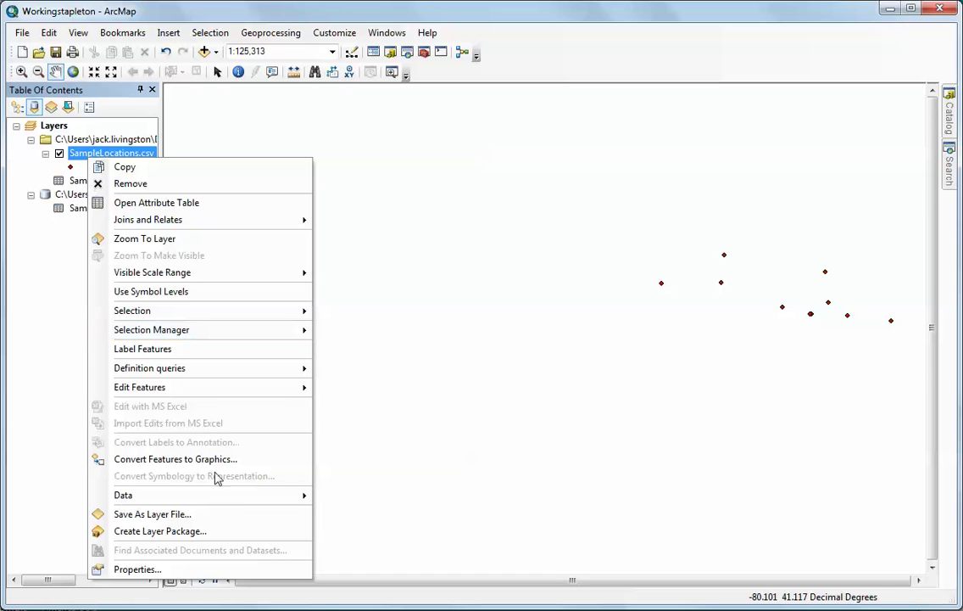
mouse_move(236, 504)
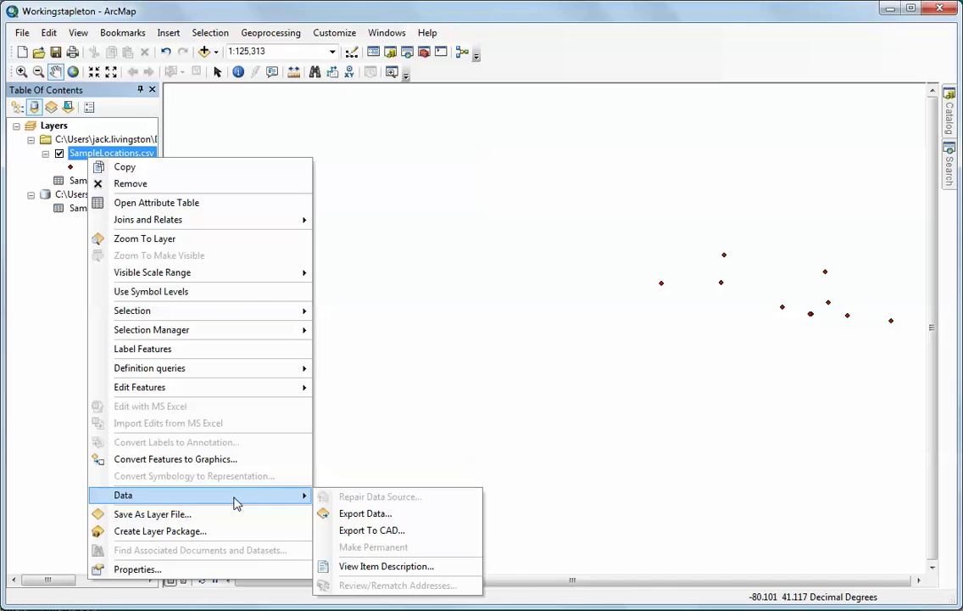
click(350, 513)
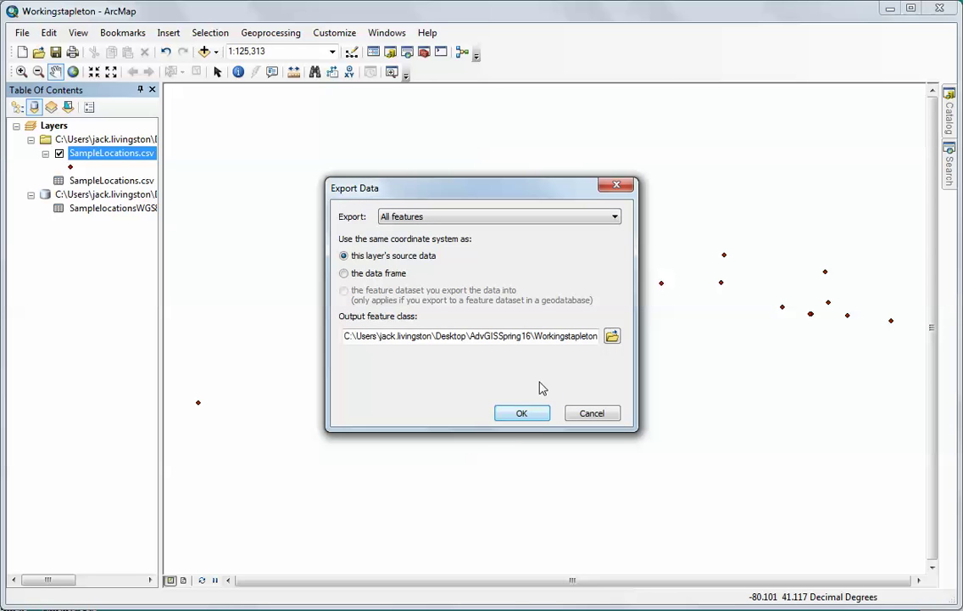
click(611, 336)
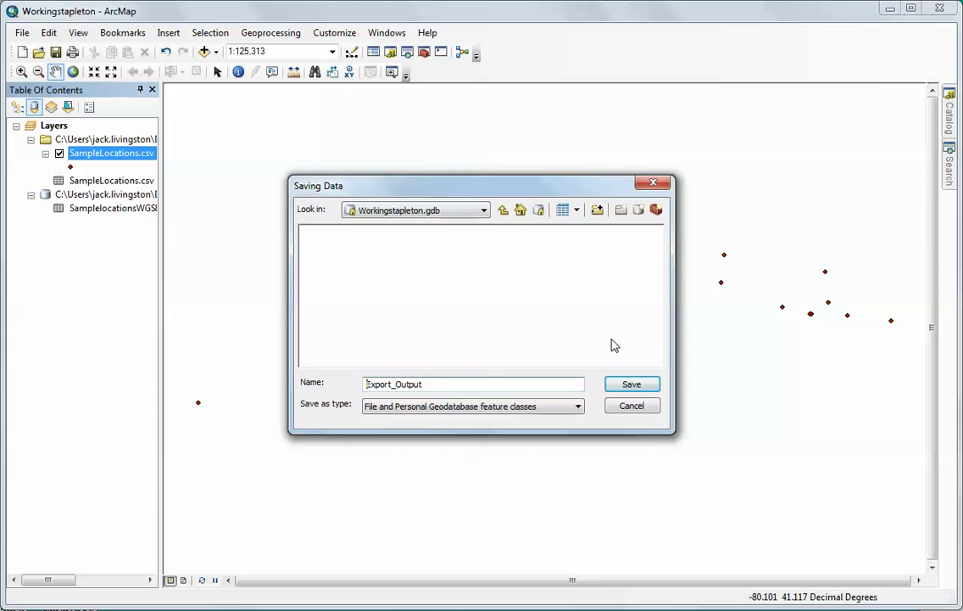
click(443, 383)
drag(443, 383, 286, 386)
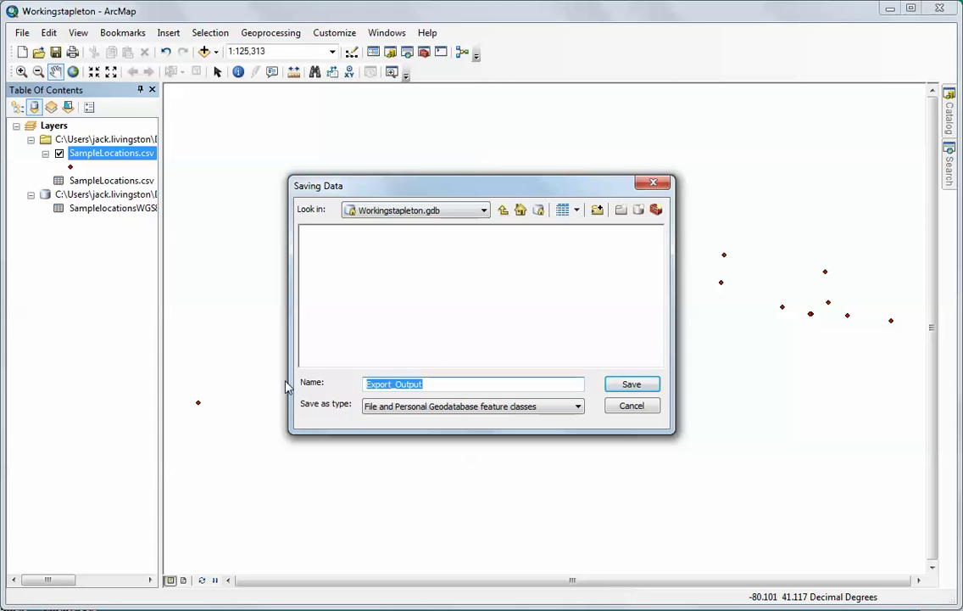
text(Sampling)
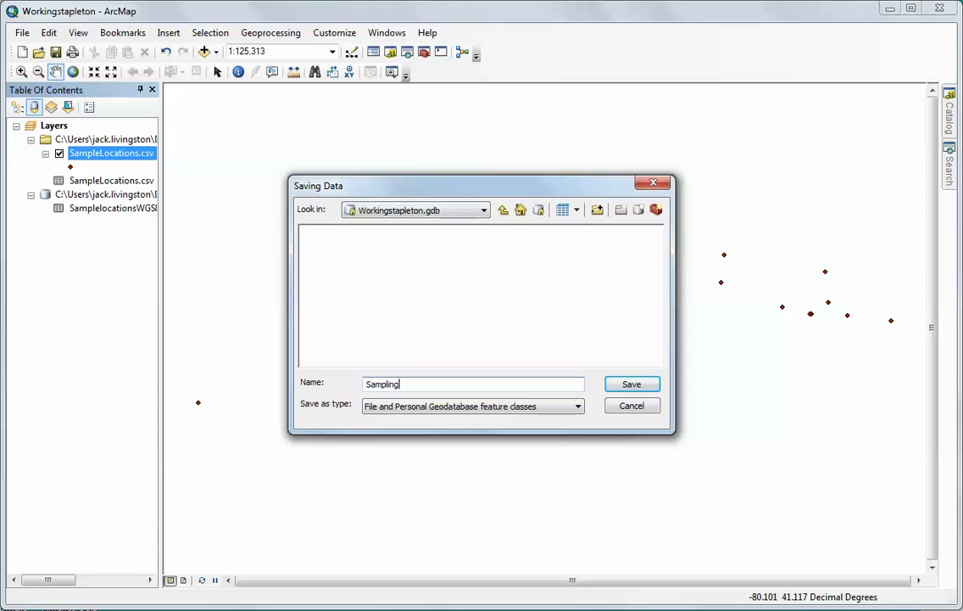
text(locationsWGS84csv)
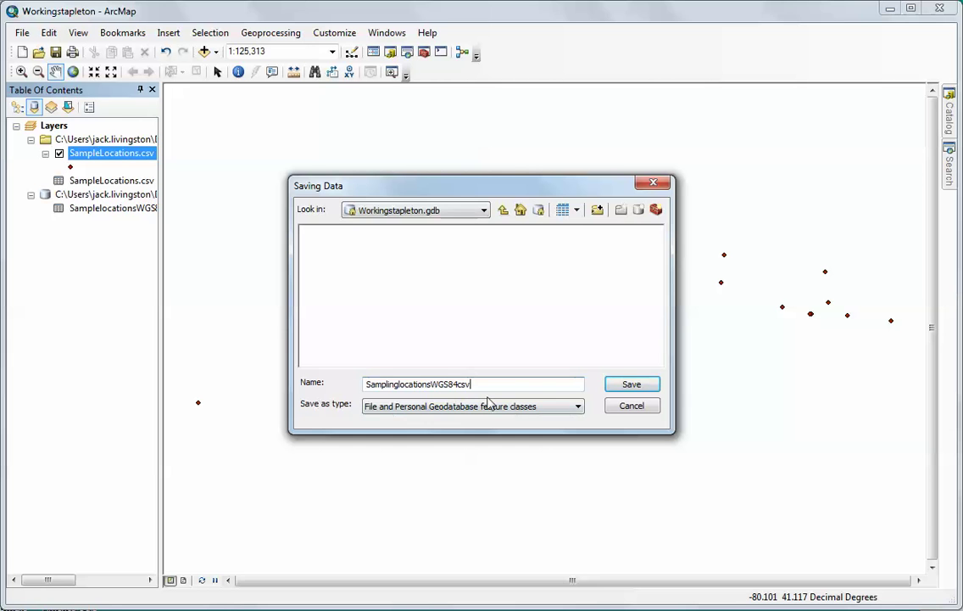
click(622, 387)
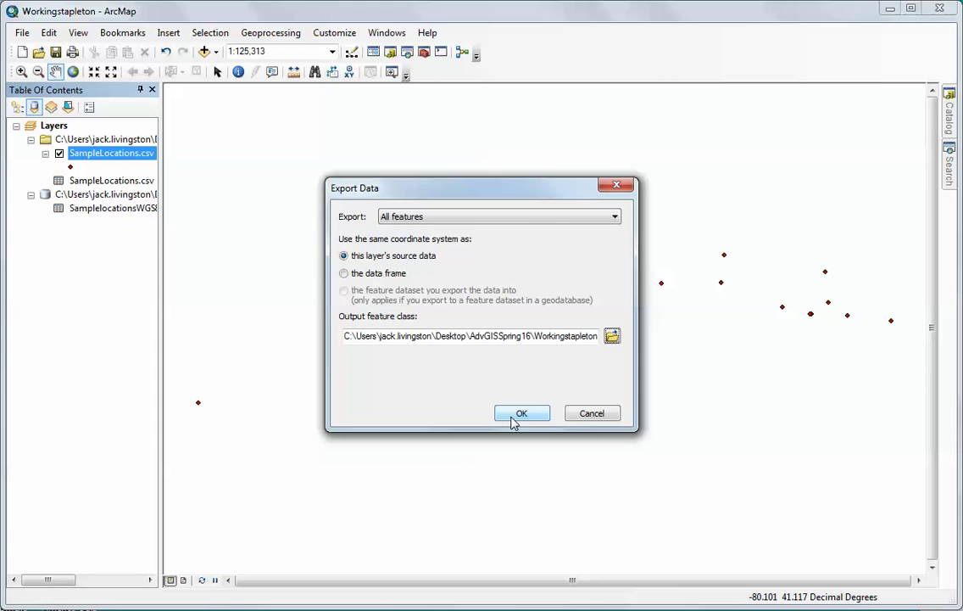
click(514, 416)
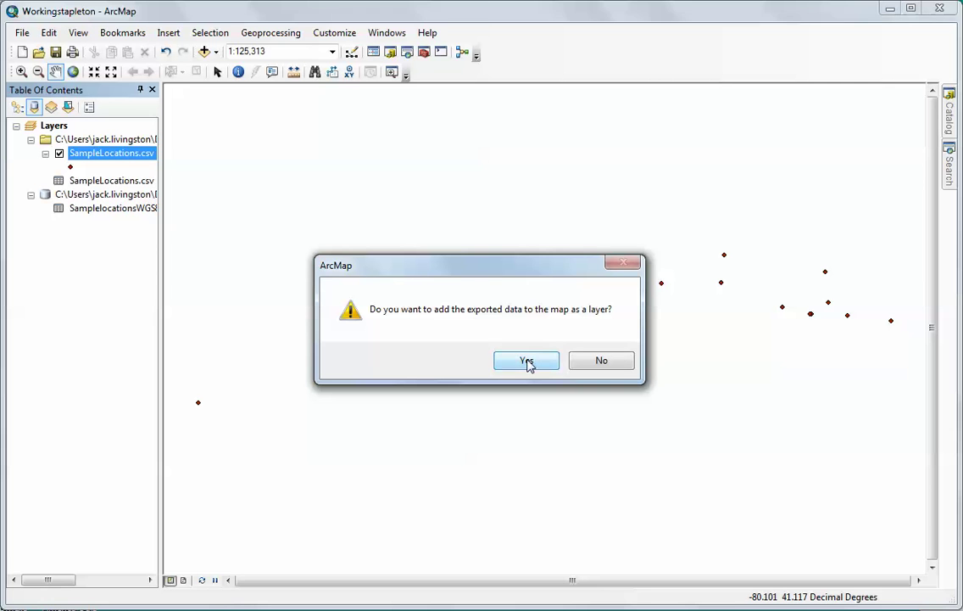
Step: Add the exported SamplinglocationsWGS84csv points to the map and remove the SampleLocations.csv folder group
click(527, 362)
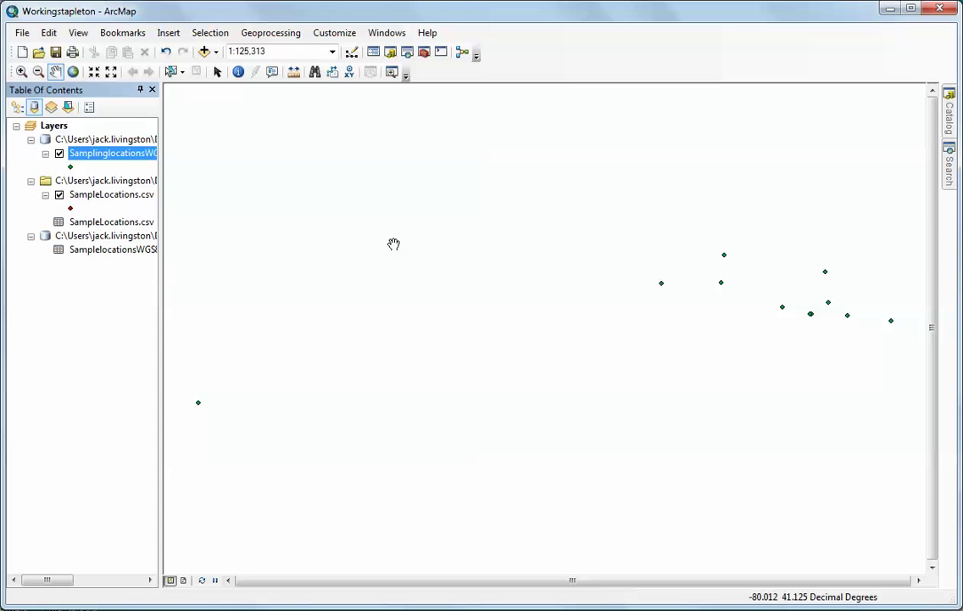
right_click(111, 183)
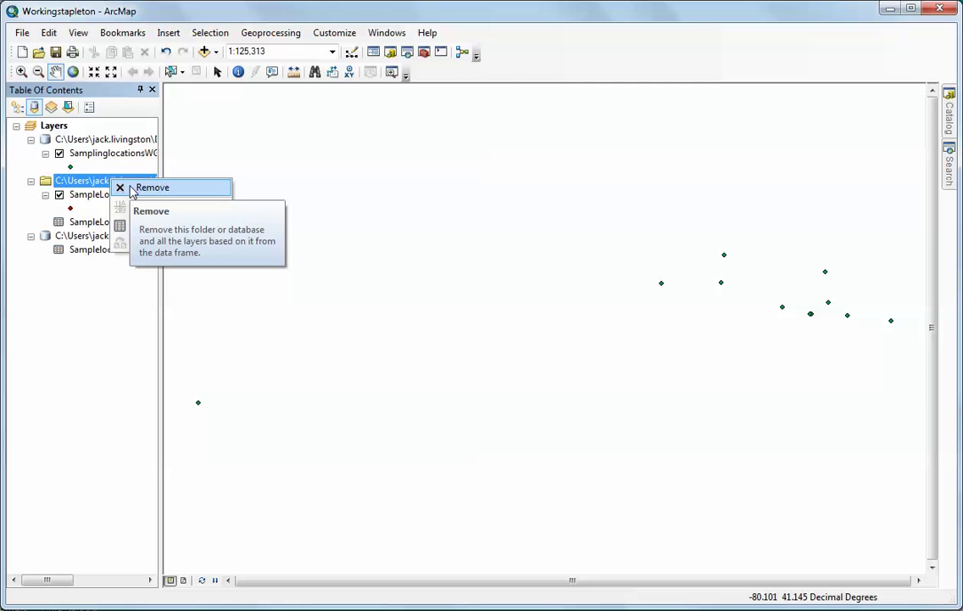
click(145, 188)
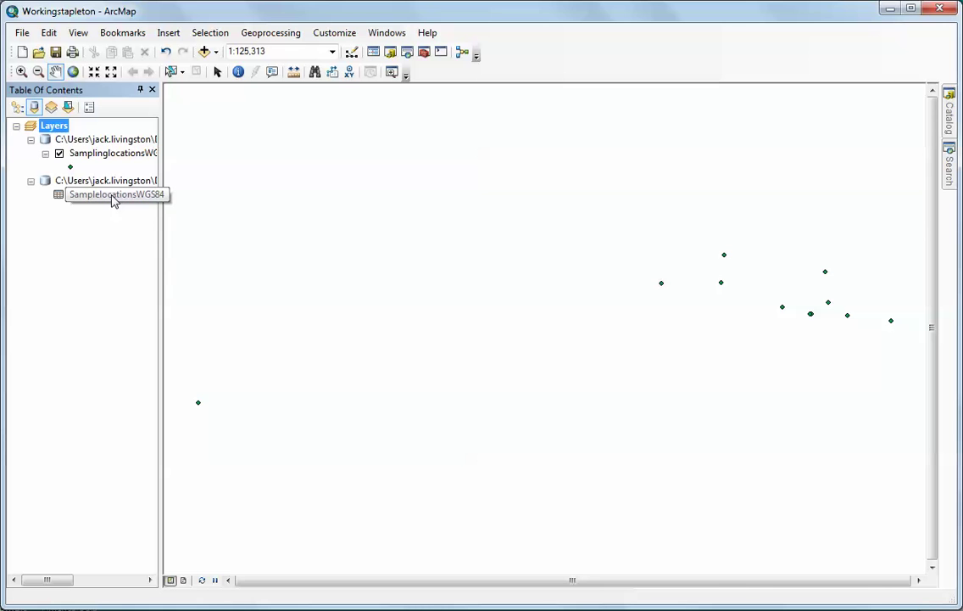
right_click(113, 198)
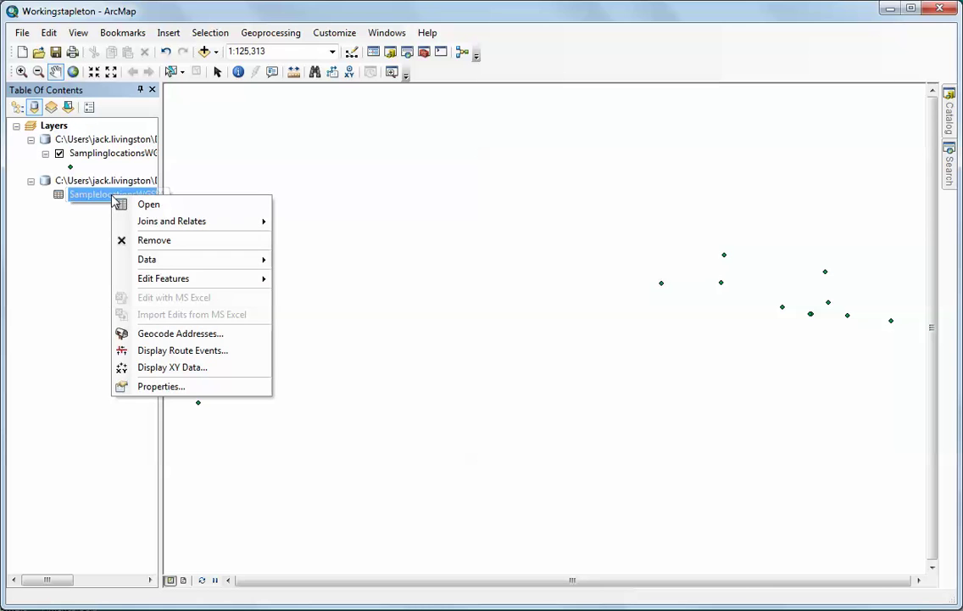
Step: Plot the SamplelocationsWGS84 table as XY events from Long and Lat in WGS 1984
click(183, 368)
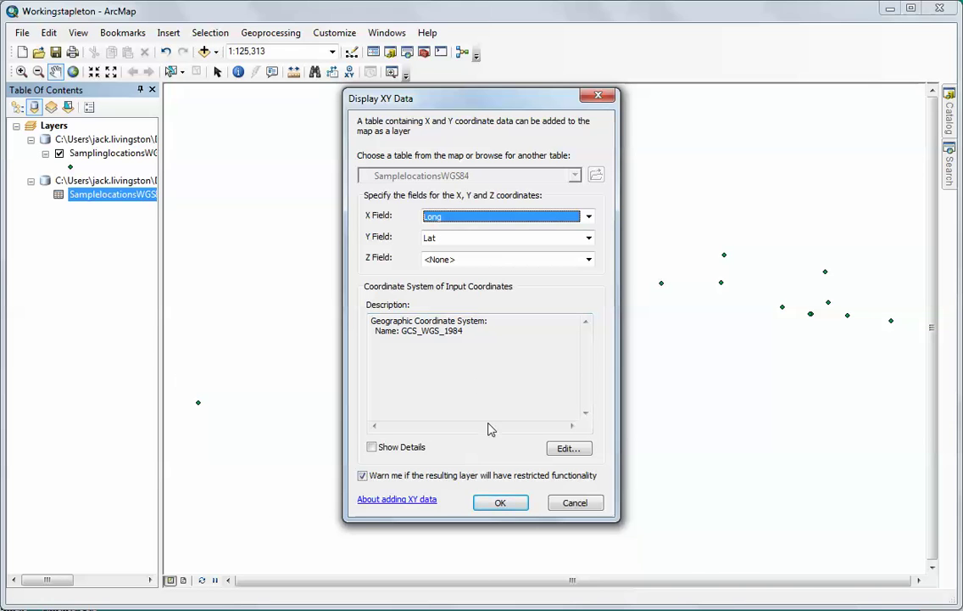
click(501, 500)
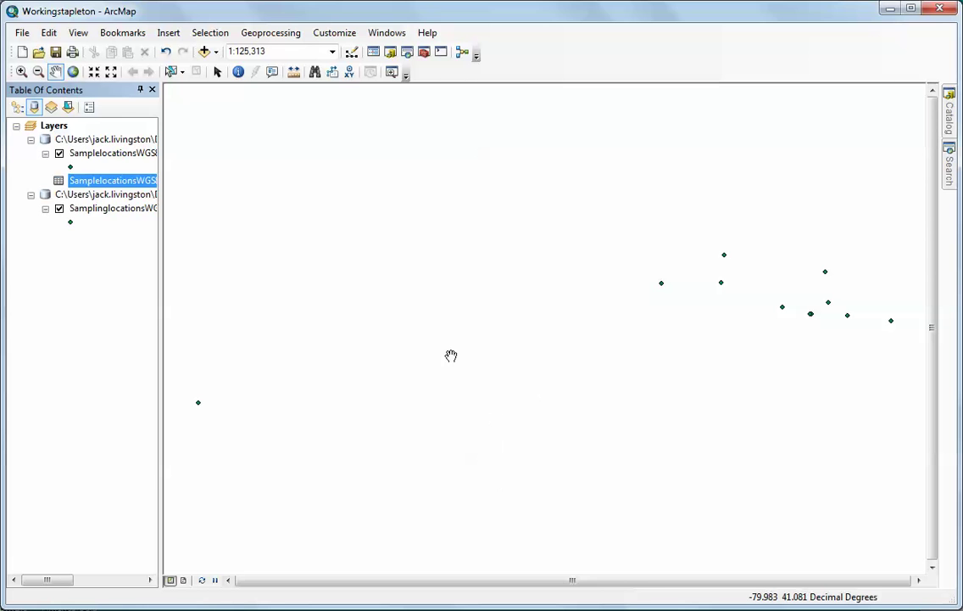
click(114, 179)
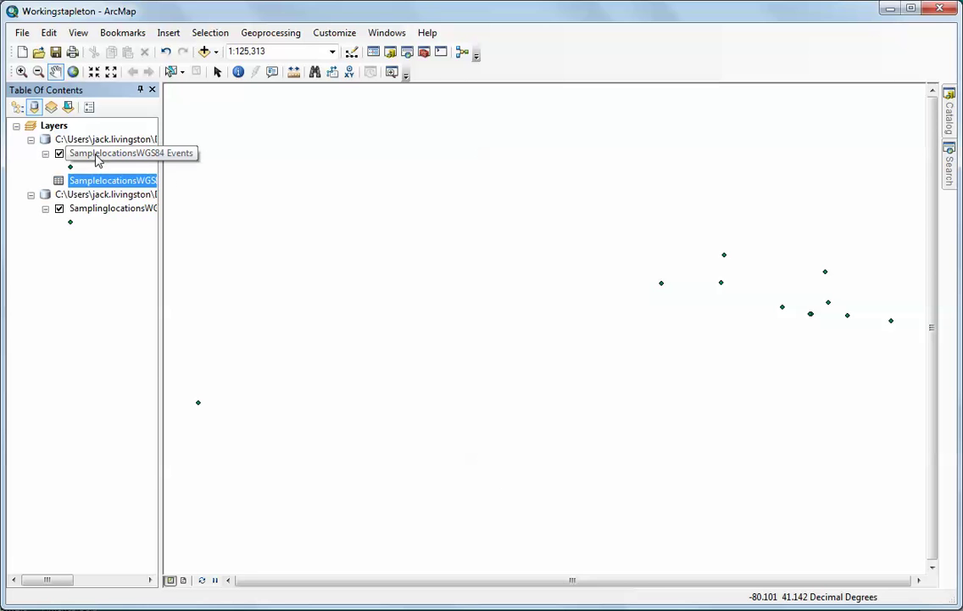
Step: Start exporting the SamplelocationsWGS84 Events layer and browse for the output location
right_click(97, 159)
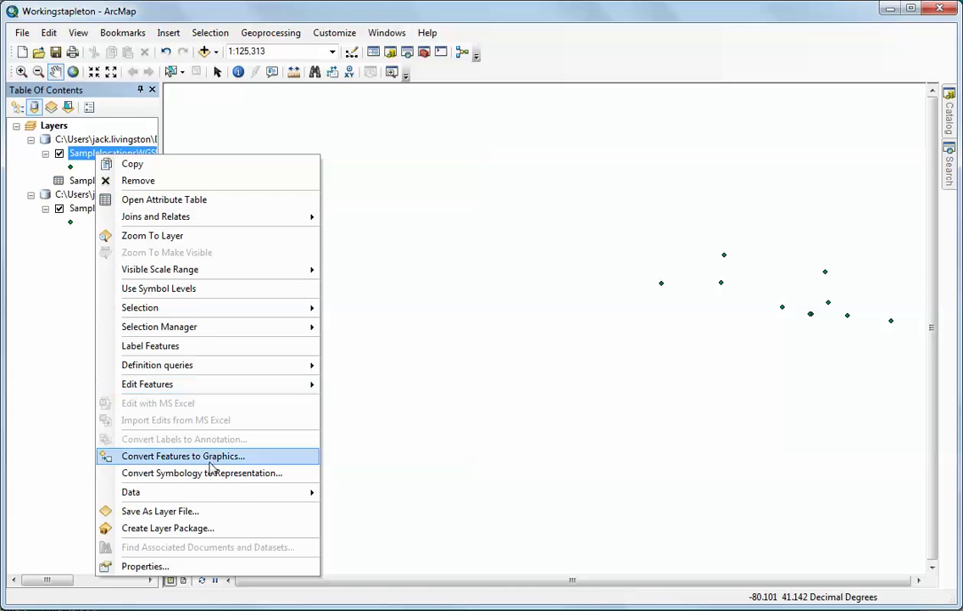
mouse_move(209, 493)
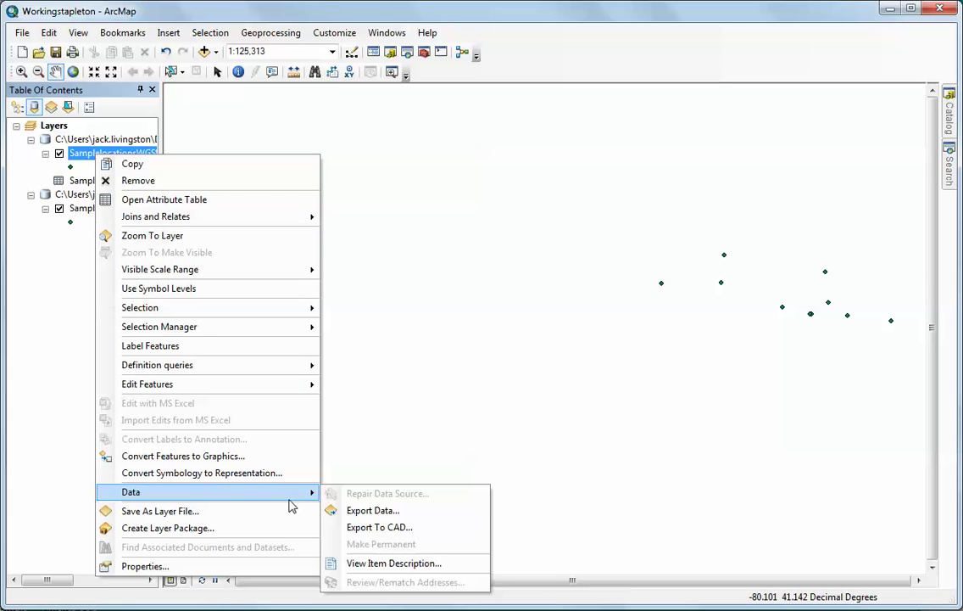
click(356, 511)
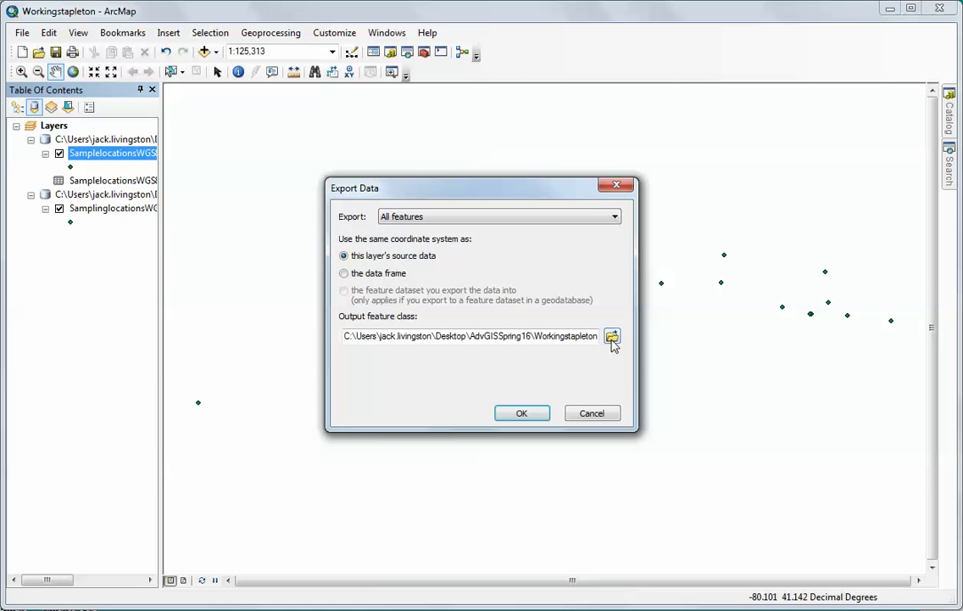
click(612, 337)
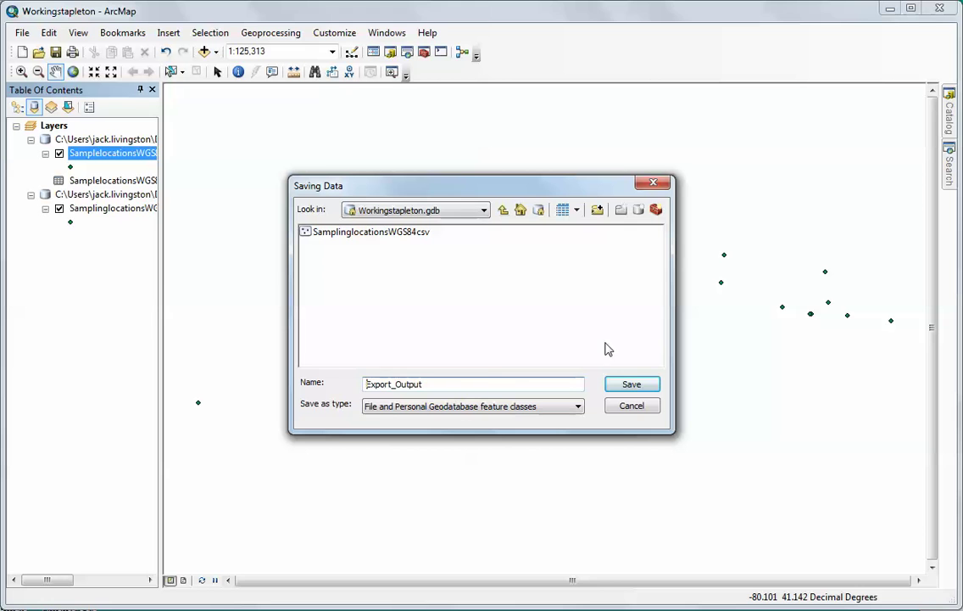
Step: Save the export as SamplinglocationsWGS84geotable in Workingstapleton.gdb and add it to the map
double_click(456, 383)
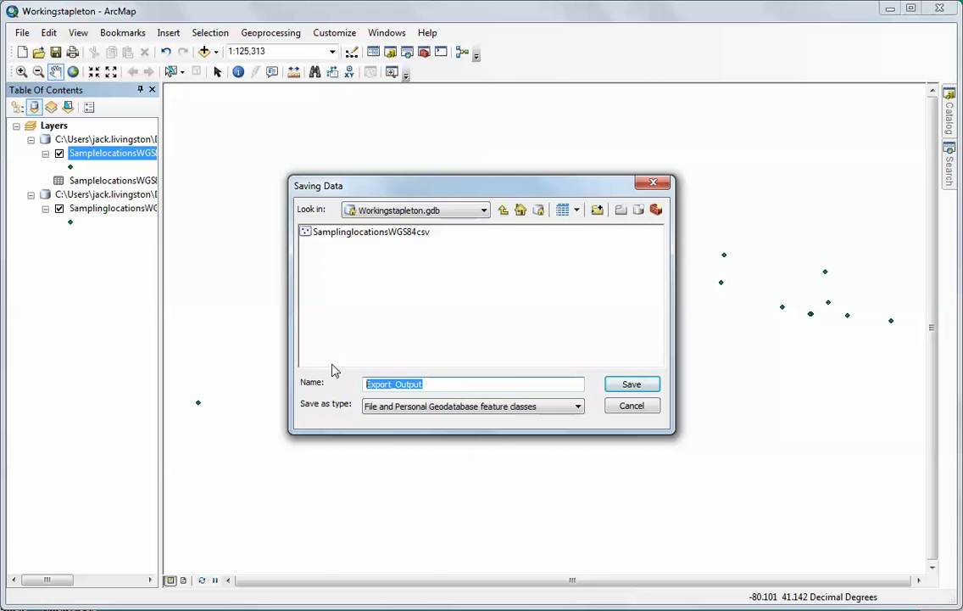
text(d)
key(BackSpace)
text(w)
key(BackSpace)
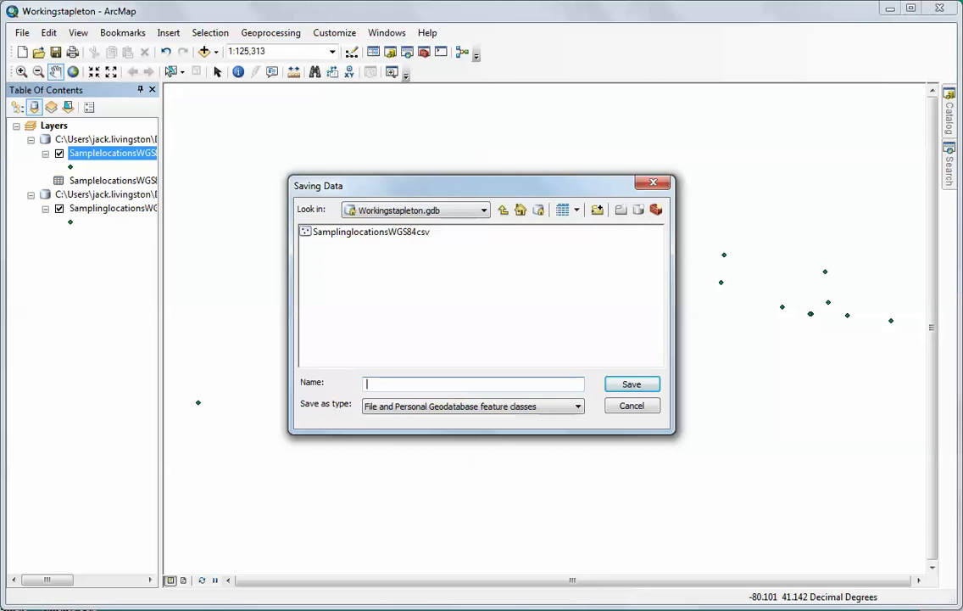
text(Samp)
click(366, 235)
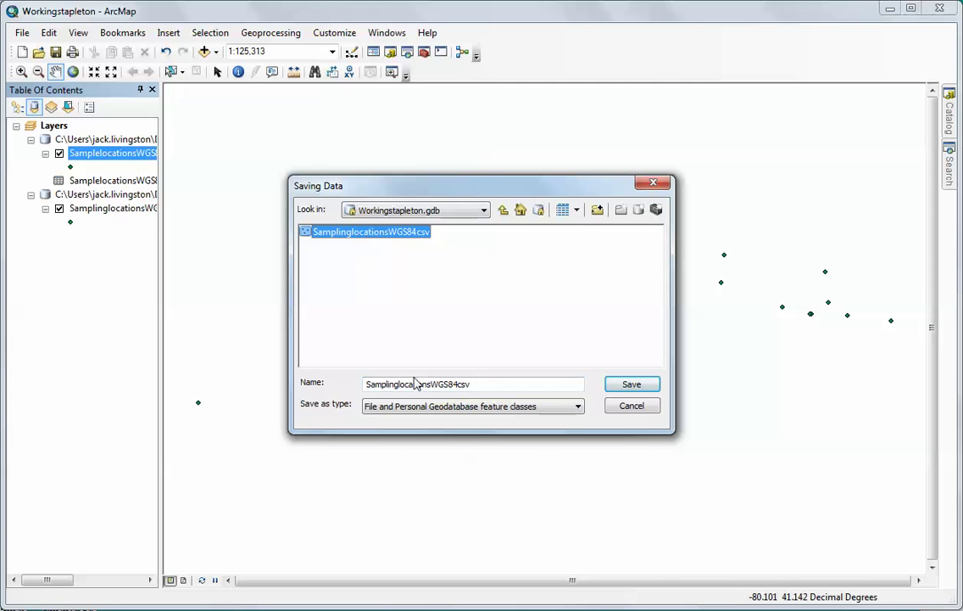
click(472, 386)
key(BackSpace)
key(BackSpace)
key(BackSpace)
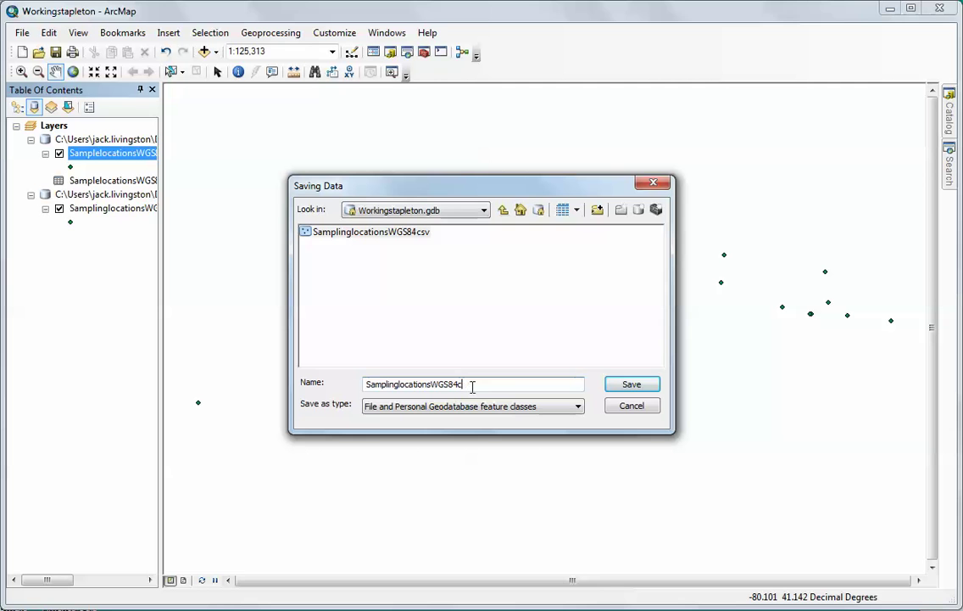
text(geotable)
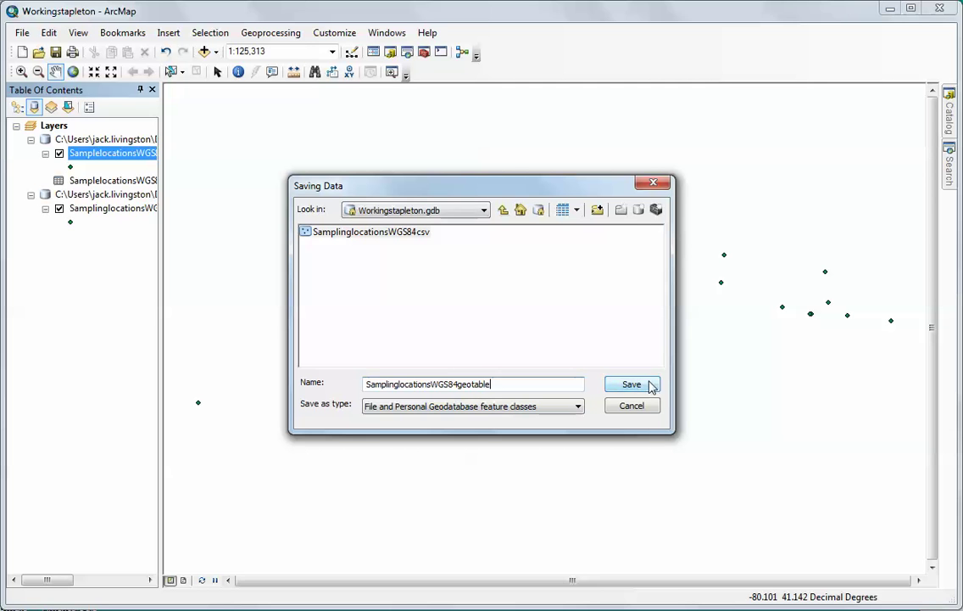
click(632, 387)
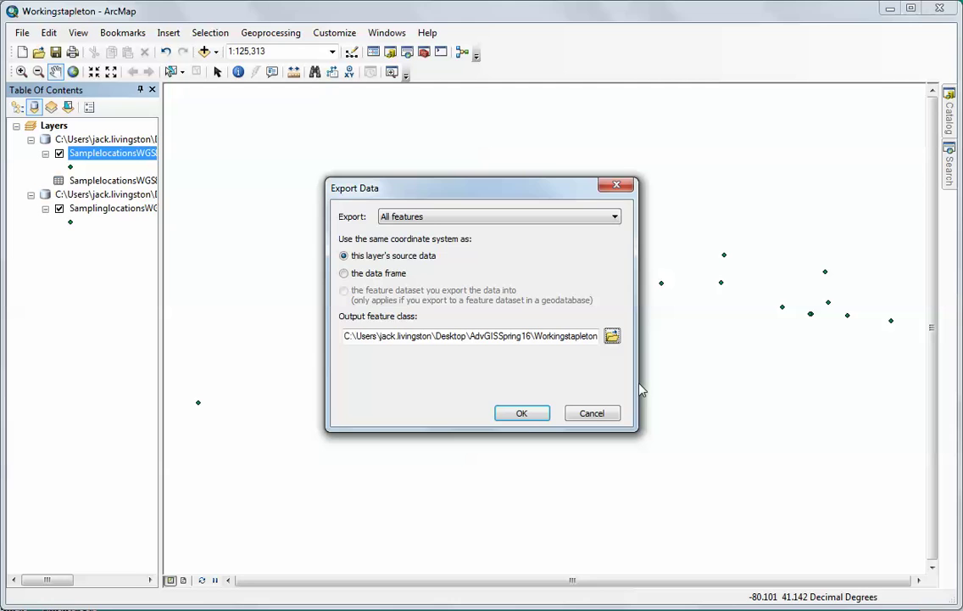
click(522, 413)
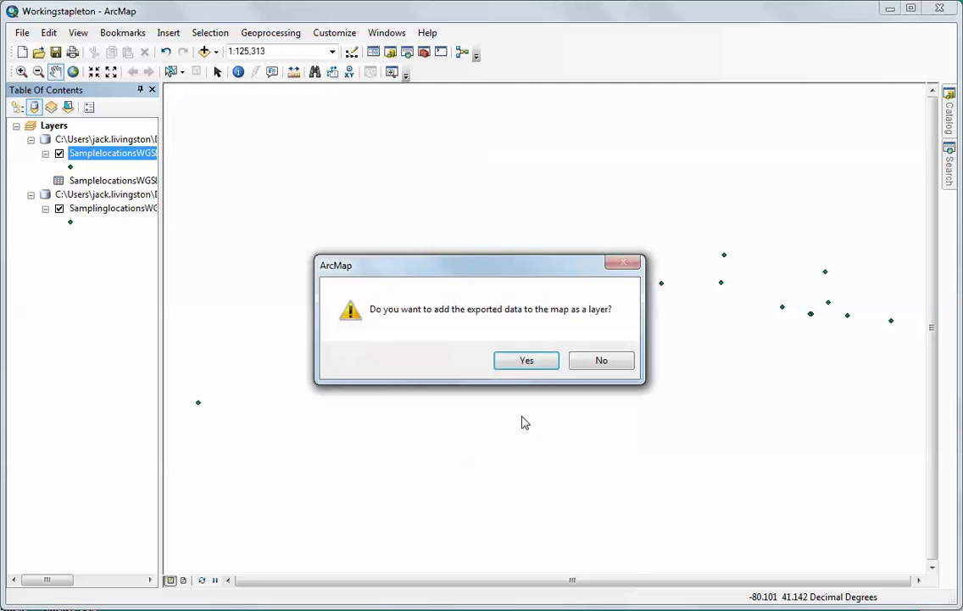
click(527, 362)
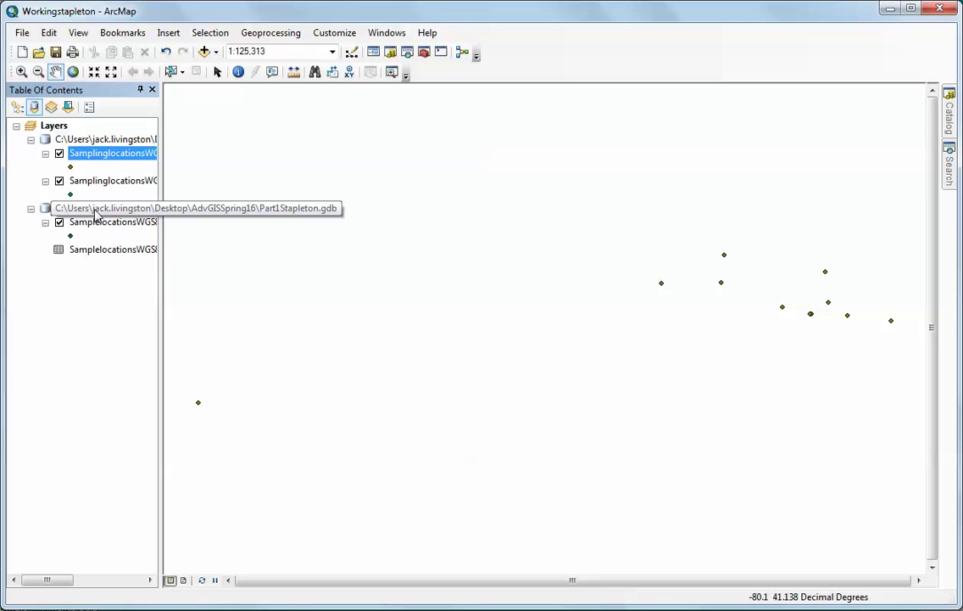
Step: Remove the Part1Stapleton.gdb group, with its events layer and table, from the Table of Contents
right_click(96, 215)
click(131, 219)
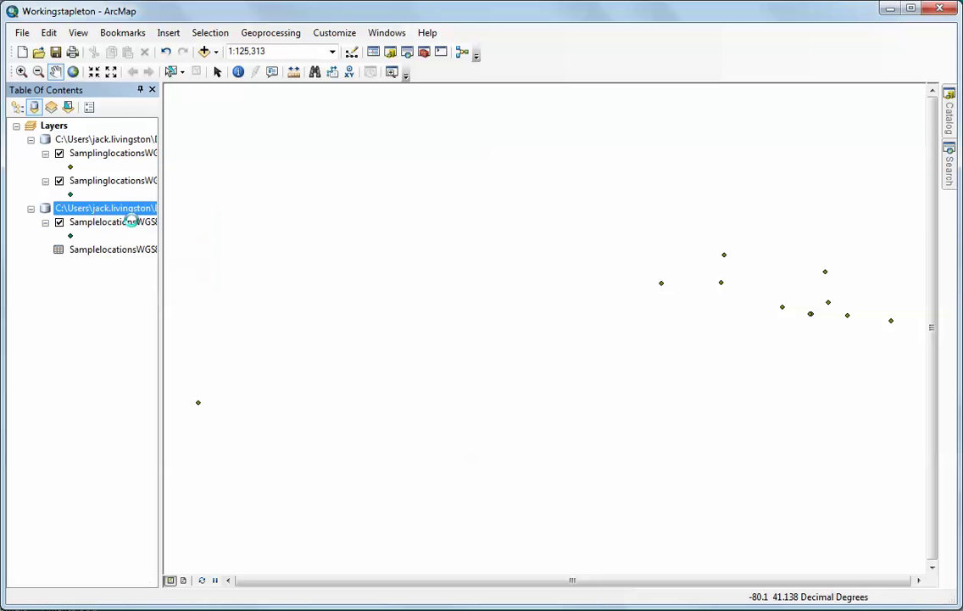